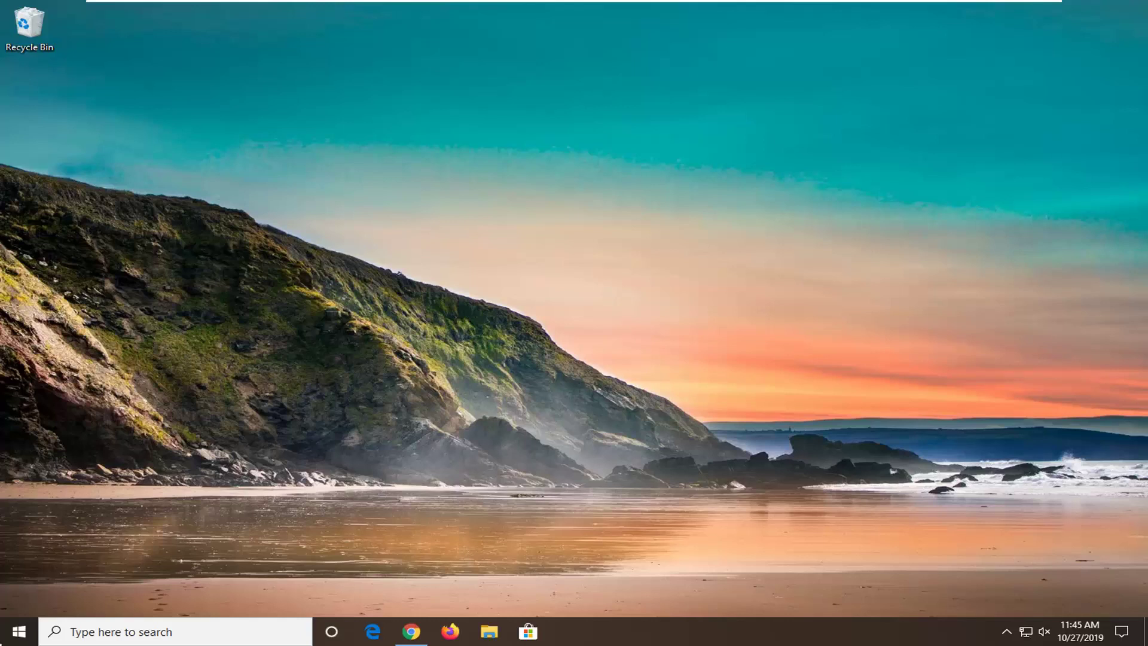
Launch Registry Editor from Start as administrator and approve the UAC prompt
{"action": "left_click", "coordinate": [18, 631]}
{"action": "mouse_move", "coordinate": [20, 565]}
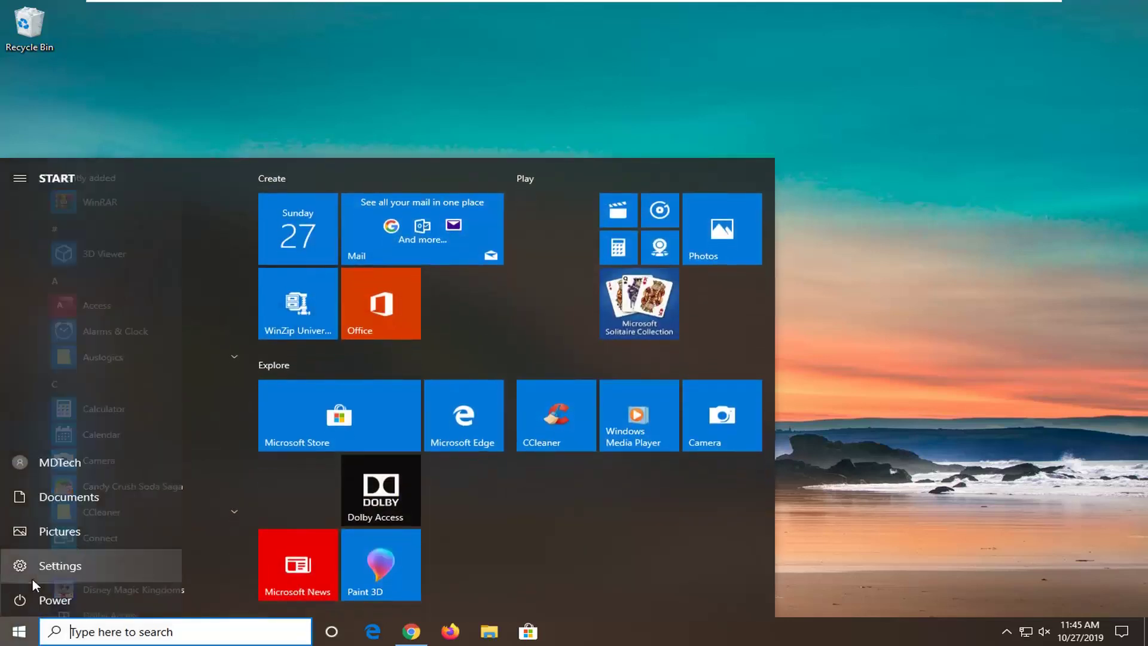
{"action": "type", "text": "regedit"}
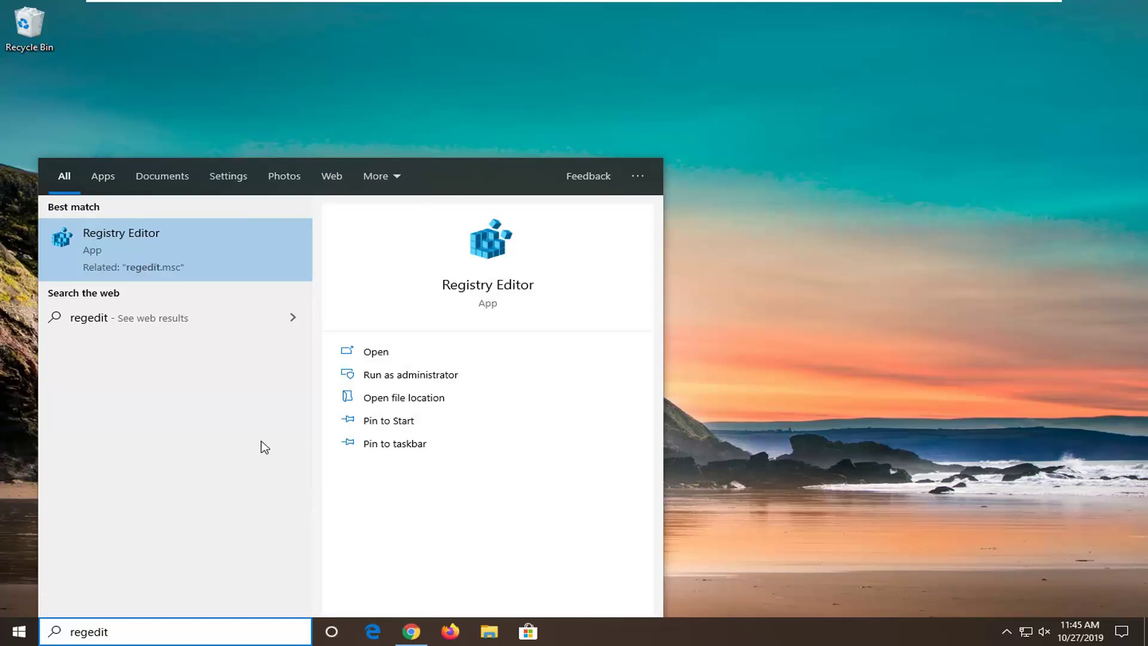
{"action": "right_click", "coordinate": [134, 237]}
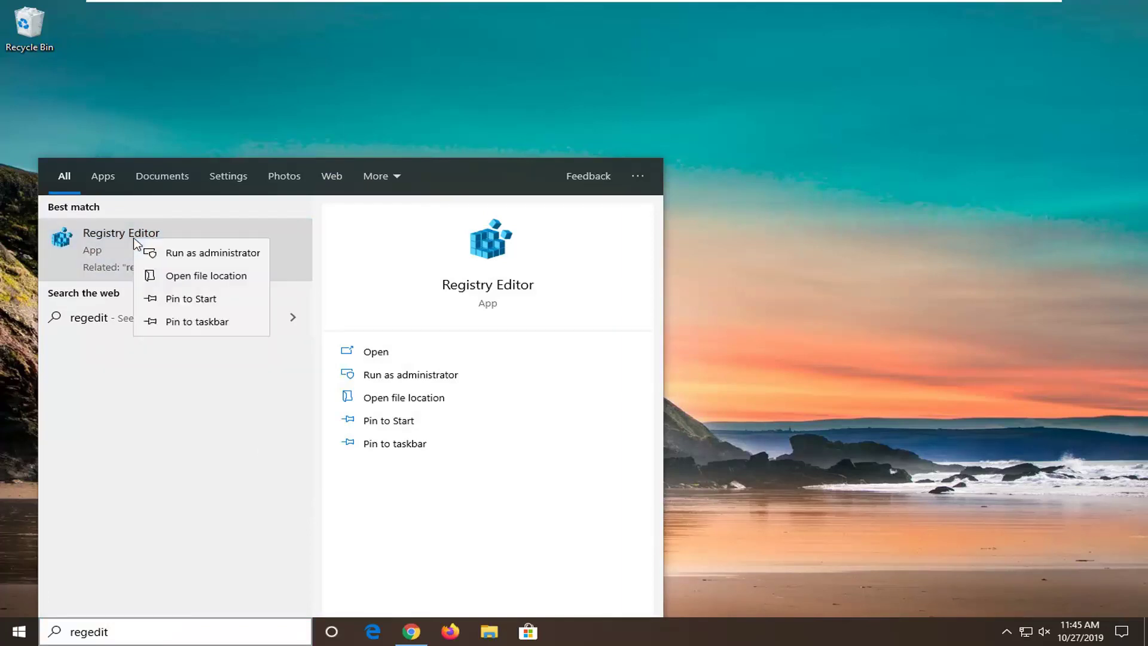
{"action": "left_click", "coordinate": [212, 254]}
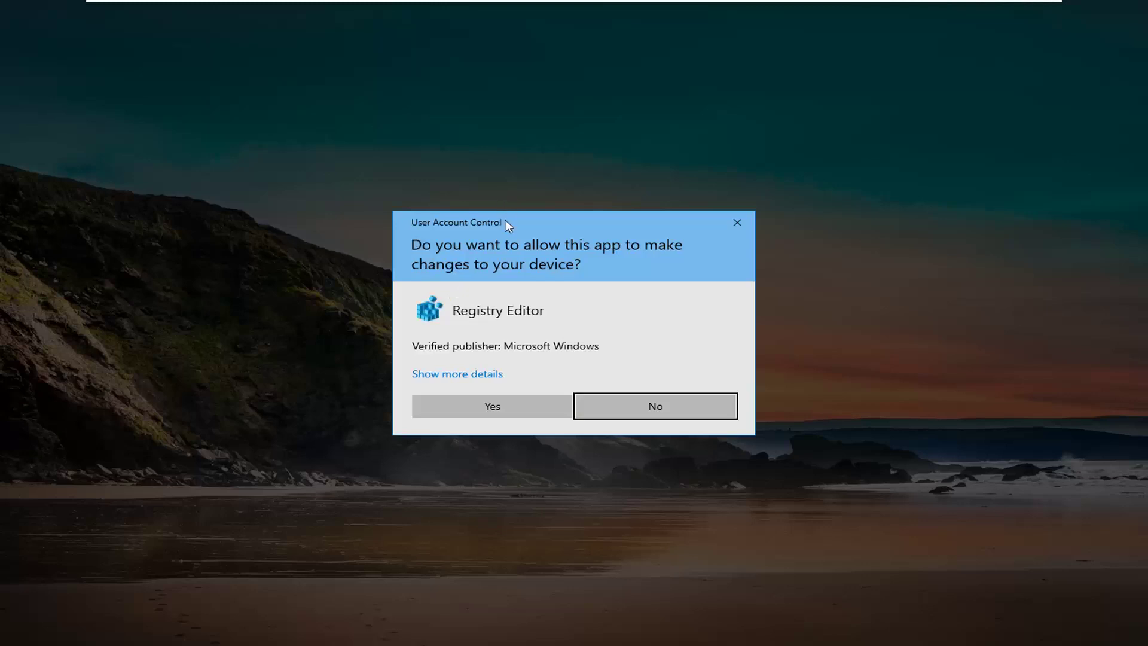
{"action": "left_click", "coordinate": [491, 405]}
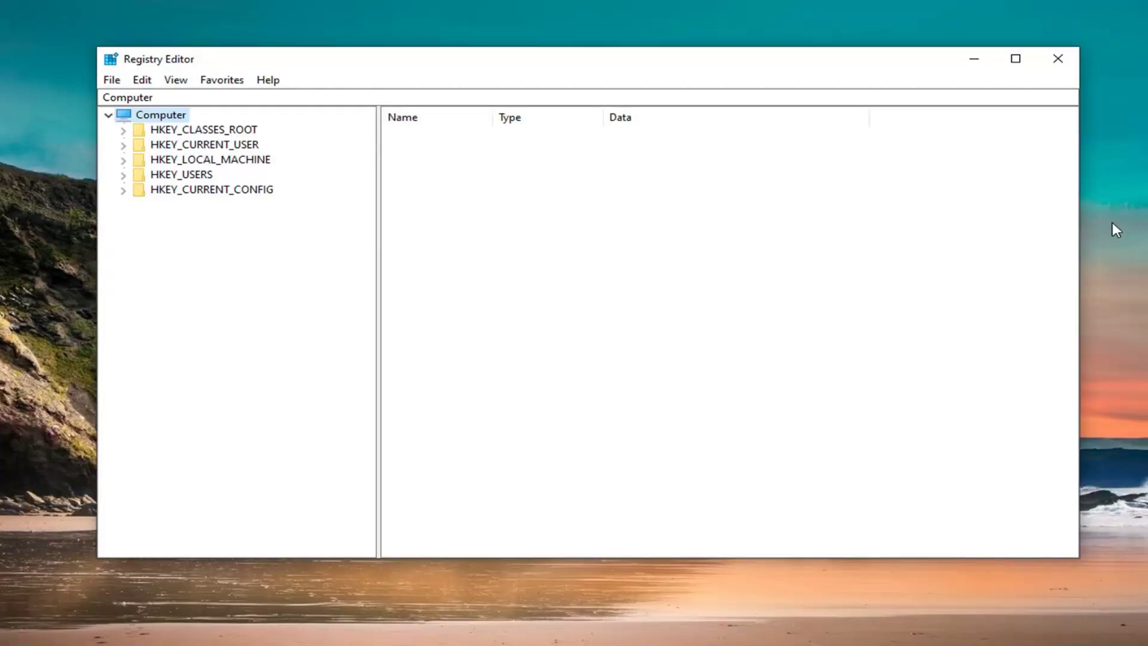
{"action": "left_click", "coordinate": [113, 80]}
{"action": "left_click", "coordinate": [148, 118]}
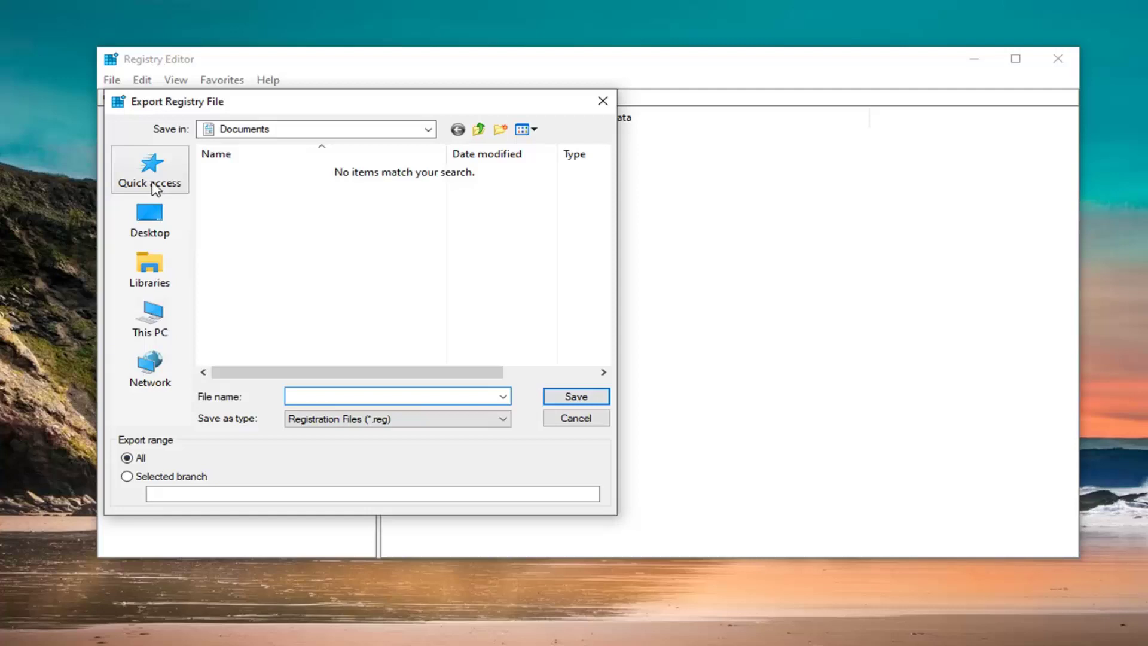
{"action": "left_click", "coordinate": [576, 418]}
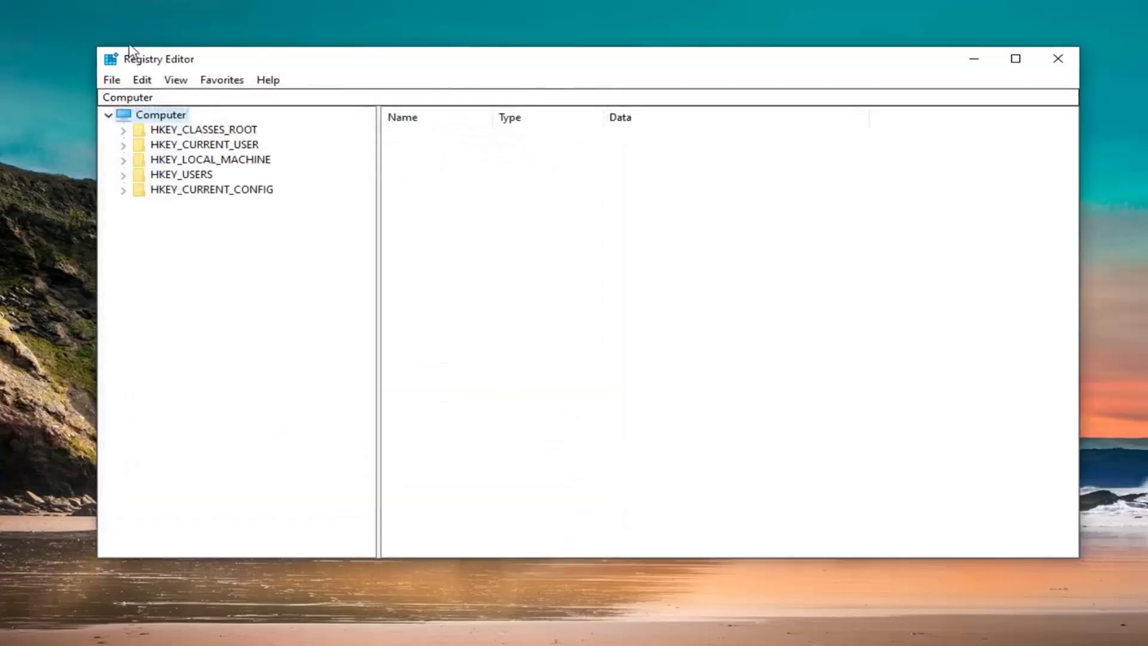
{"action": "left_click", "coordinate": [112, 80]}
{"action": "left_click", "coordinate": [224, 100]}
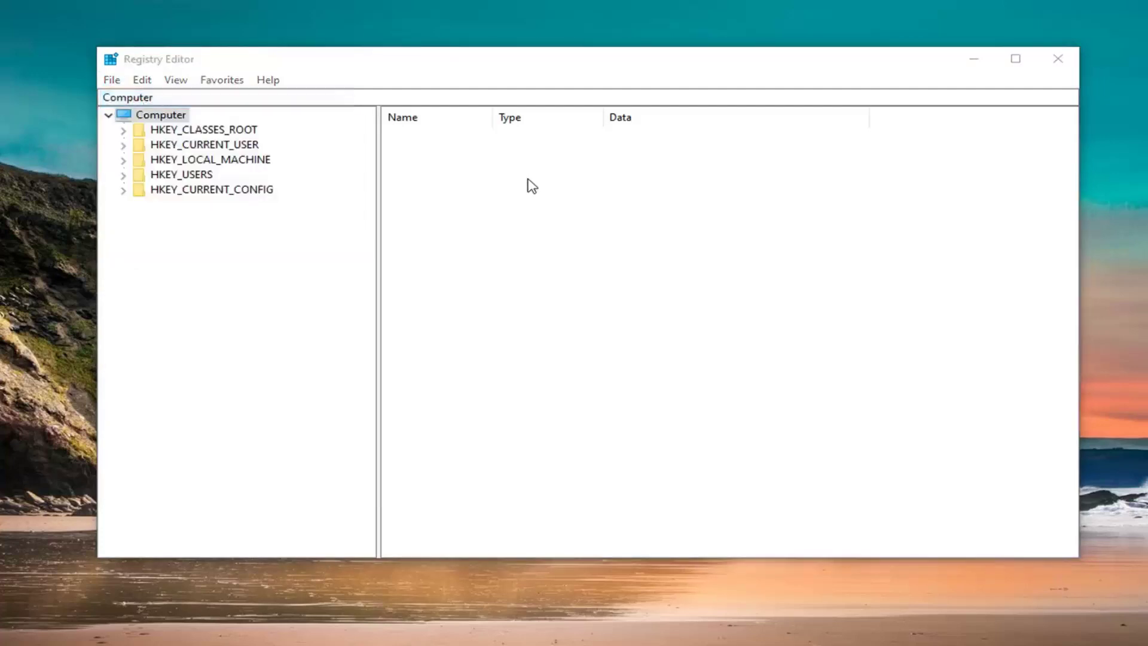
{"action": "left_click", "coordinate": [740, 102]}
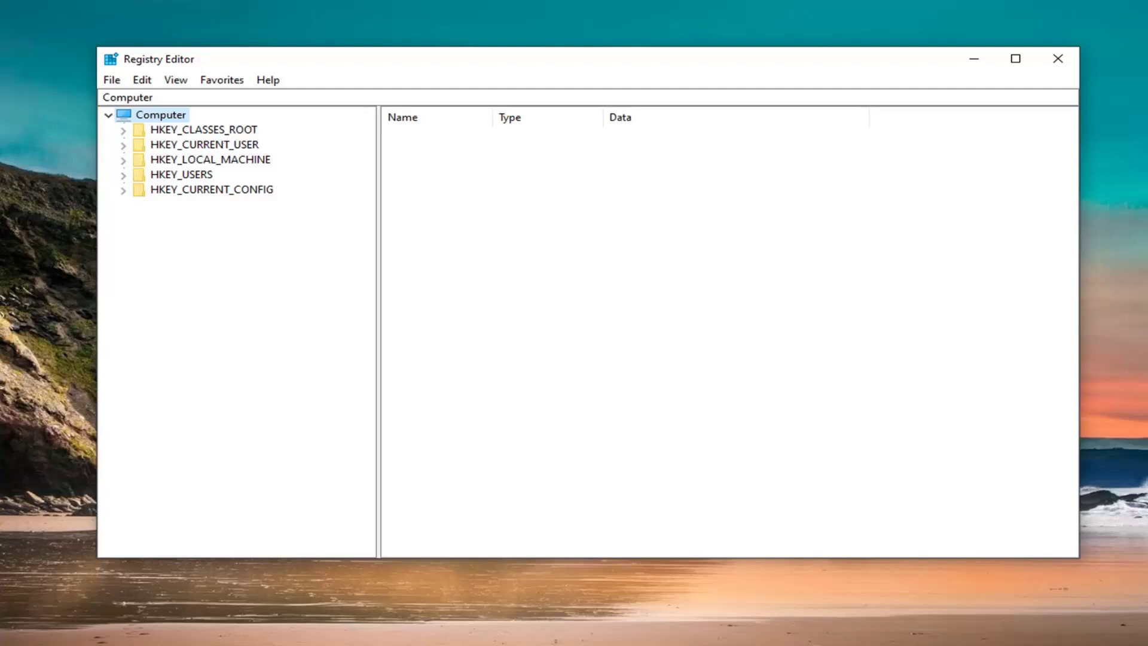
Navigate down HKEY_LOCAL_MACHINE\SOFTWARE\Policies\Microsoft in the key tree
{"action": "left_click", "coordinate": [211, 160]}
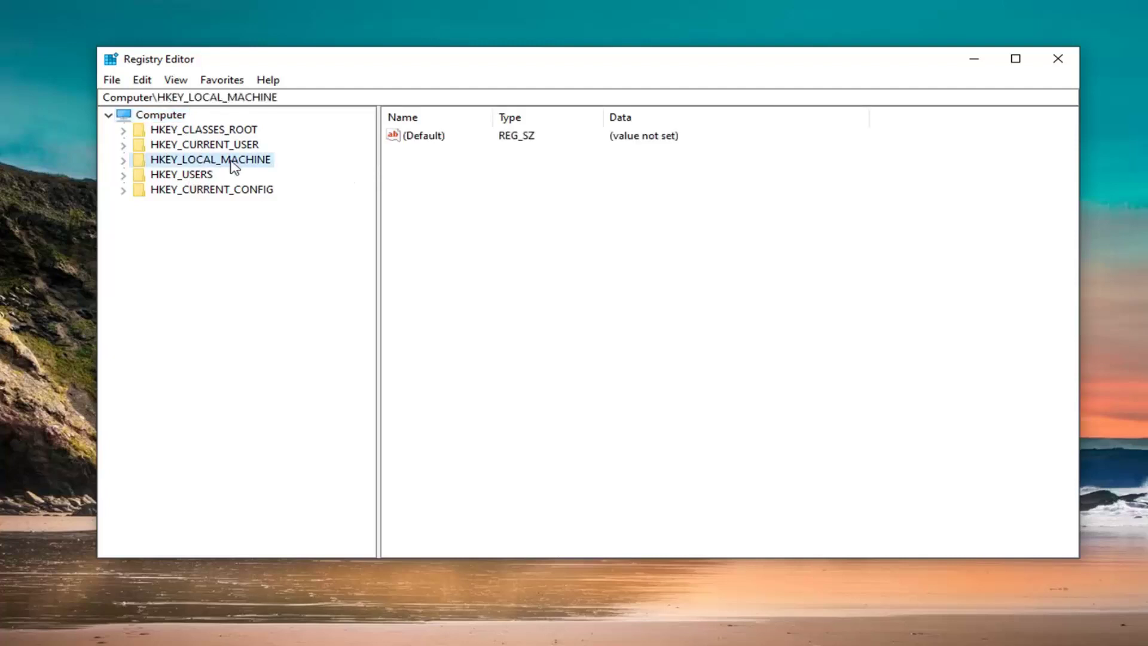
{"action": "double_click", "coordinate": [231, 162]}
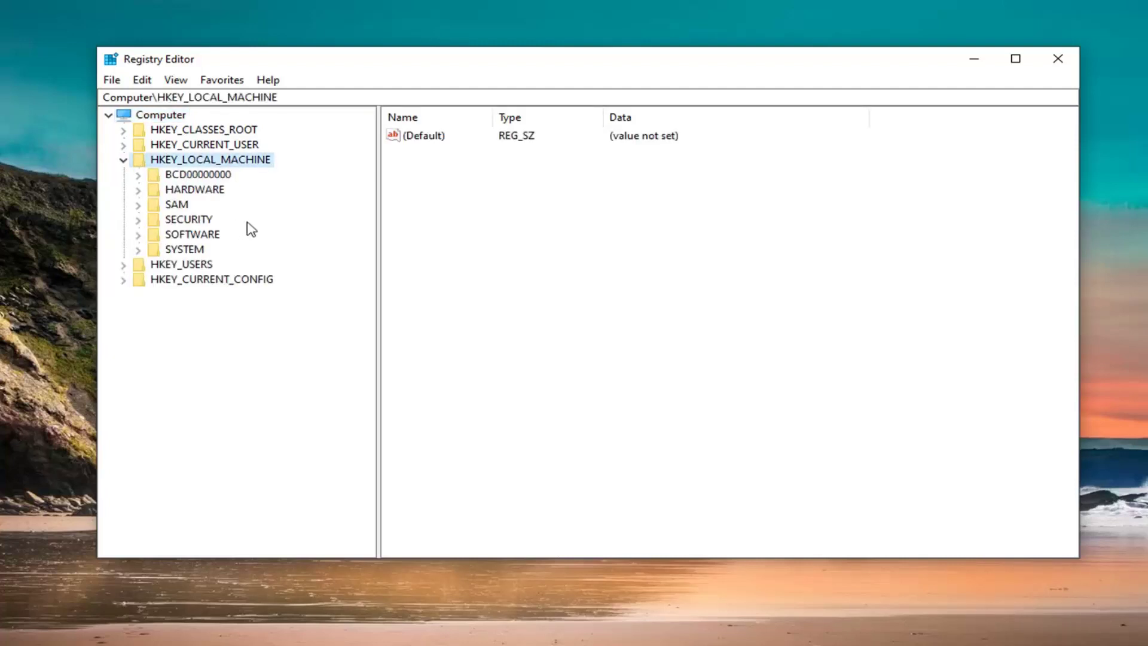
{"action": "left_click", "coordinate": [186, 235]}
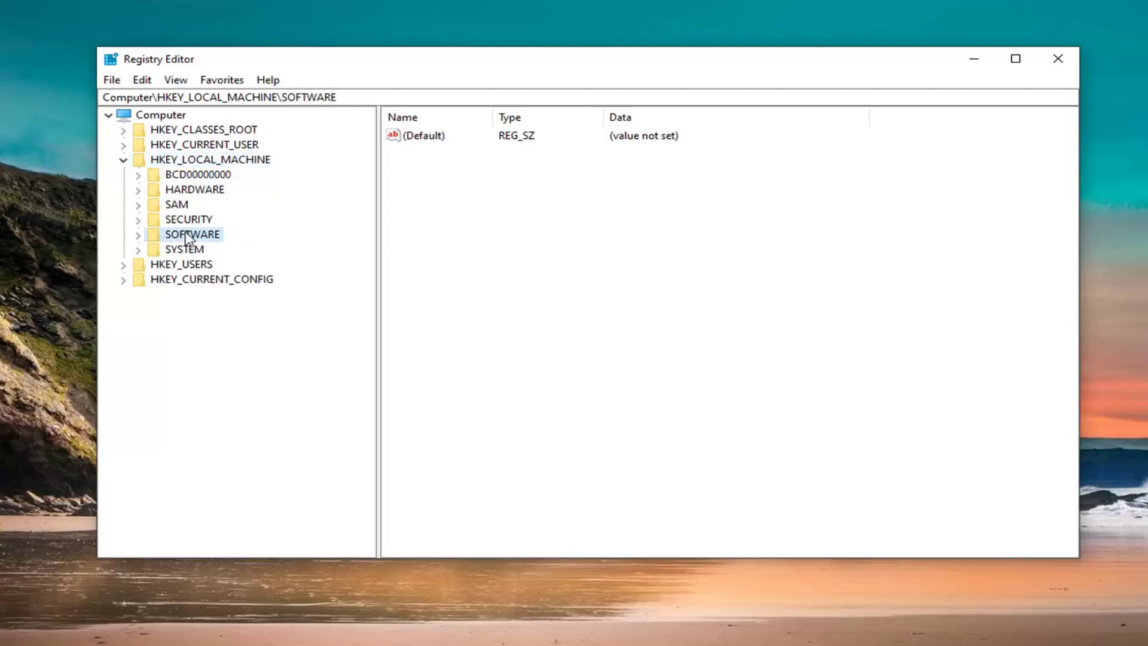
{"action": "double_click", "coordinate": [188, 235]}
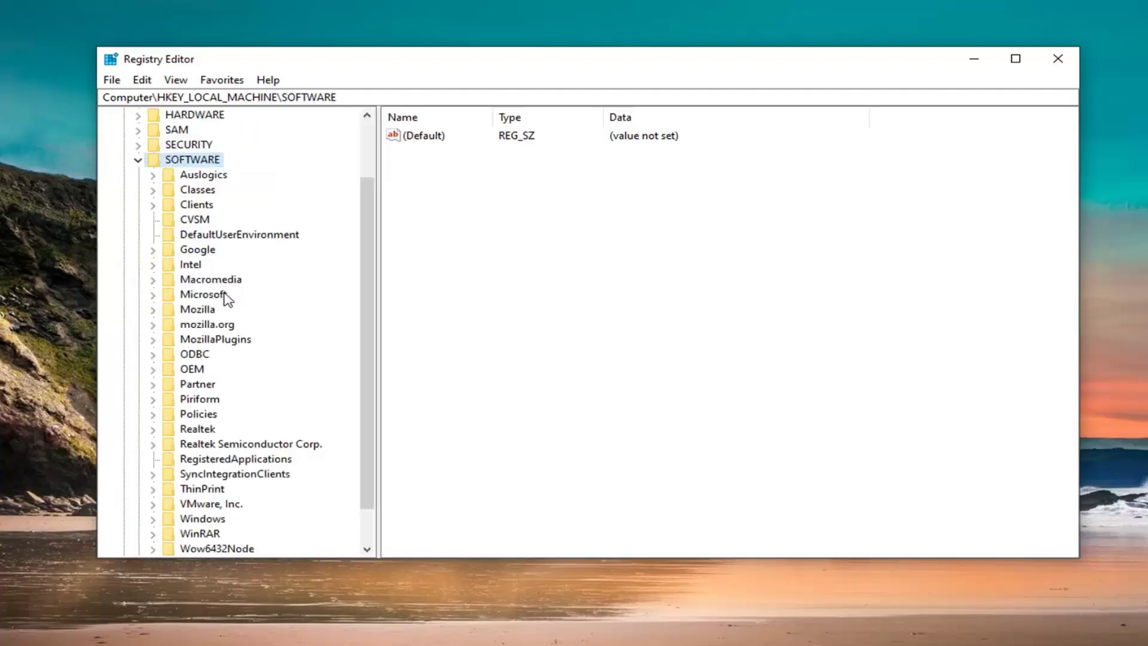
{"action": "scroll", "coordinate": [226, 298], "scroll_direction": "down", "scroll_amount": 1}
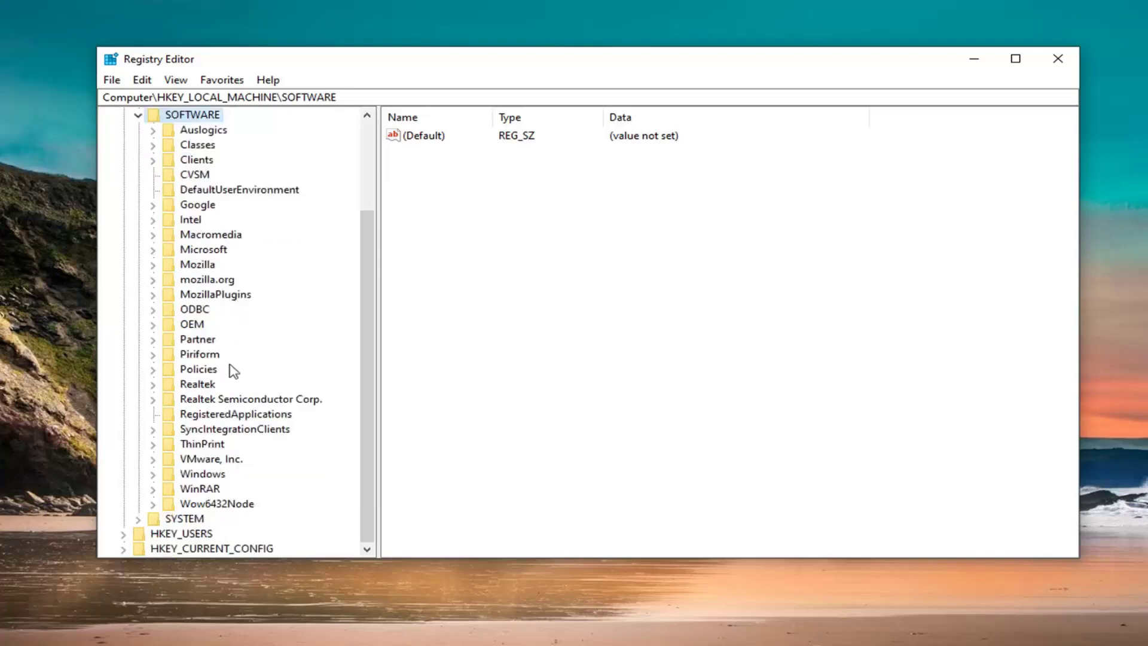
{"action": "left_click", "coordinate": [198, 368]}
{"action": "double_click", "coordinate": [200, 371]}
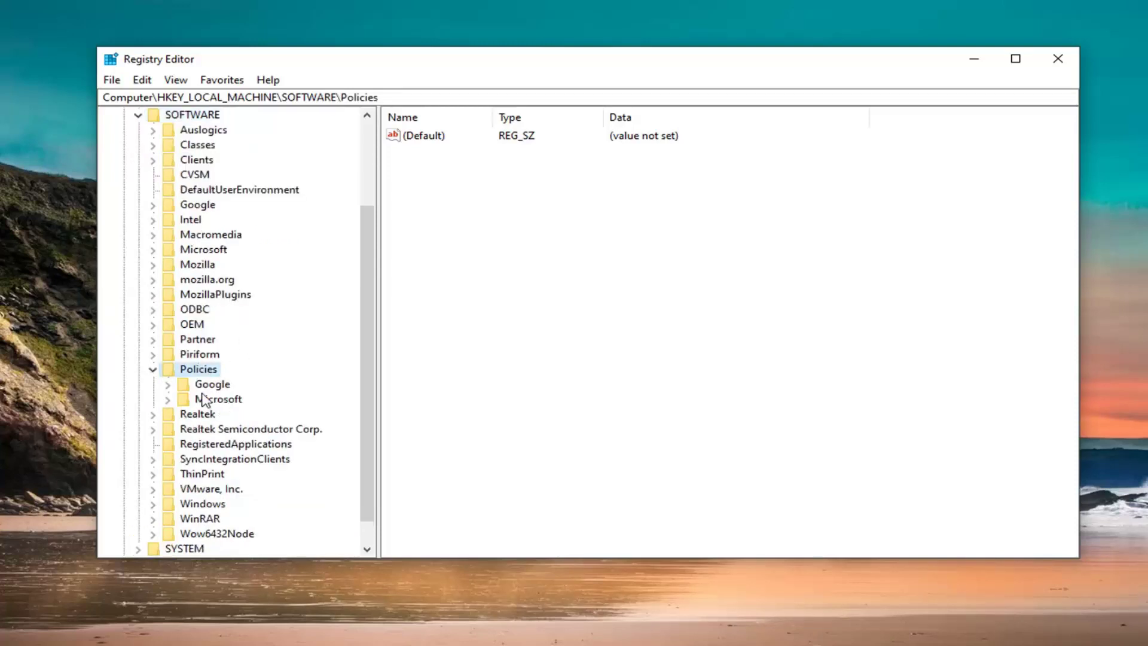
{"action": "double_click", "coordinate": [217, 400]}
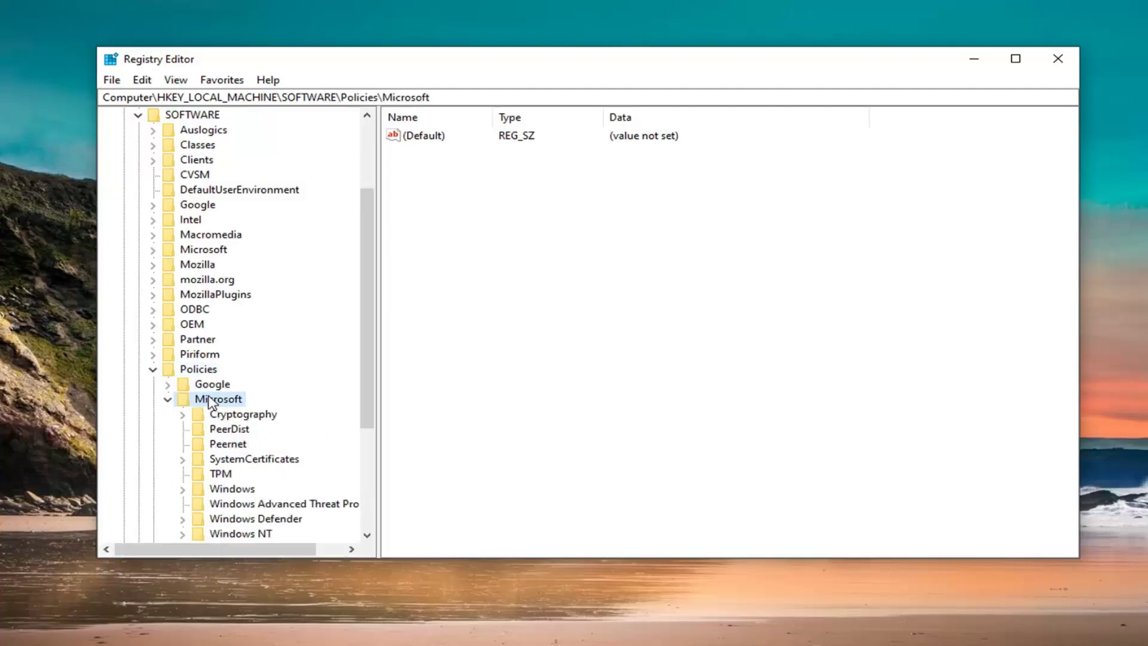
{"action": "scroll", "coordinate": [202, 445], "scroll_direction": "down", "scroll_amount": 1}
Select the Windows Defender policies key and widen the Name column to show DisableAntiSpyware
{"action": "left_click", "coordinate": [257, 474]}
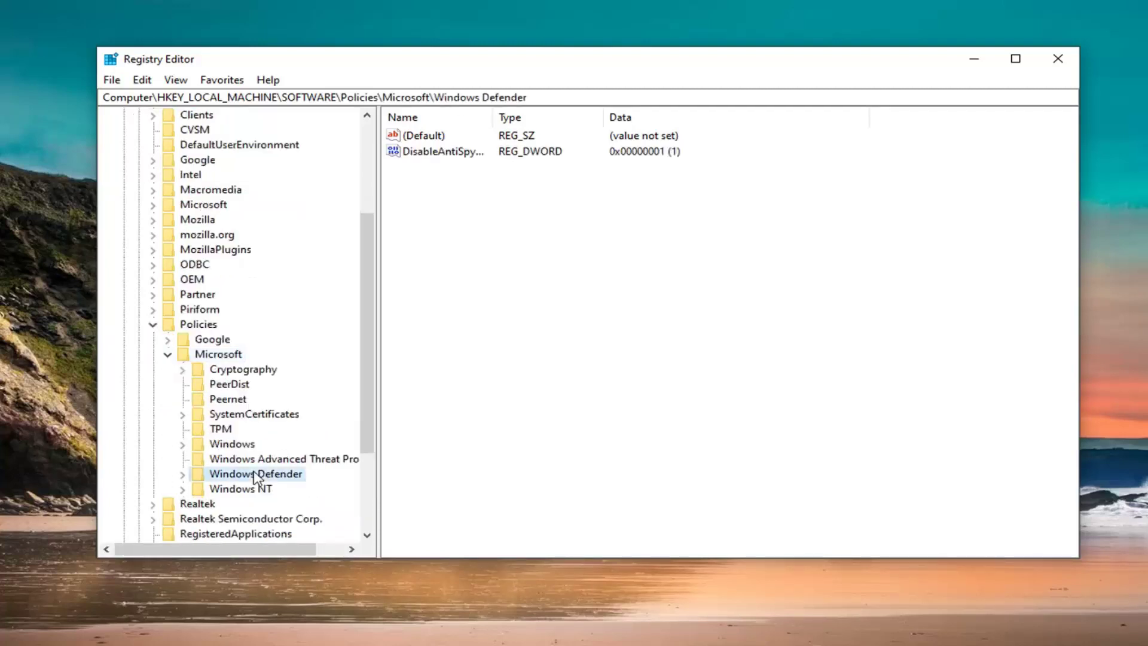
{"action": "double_click", "coordinate": [257, 474]}
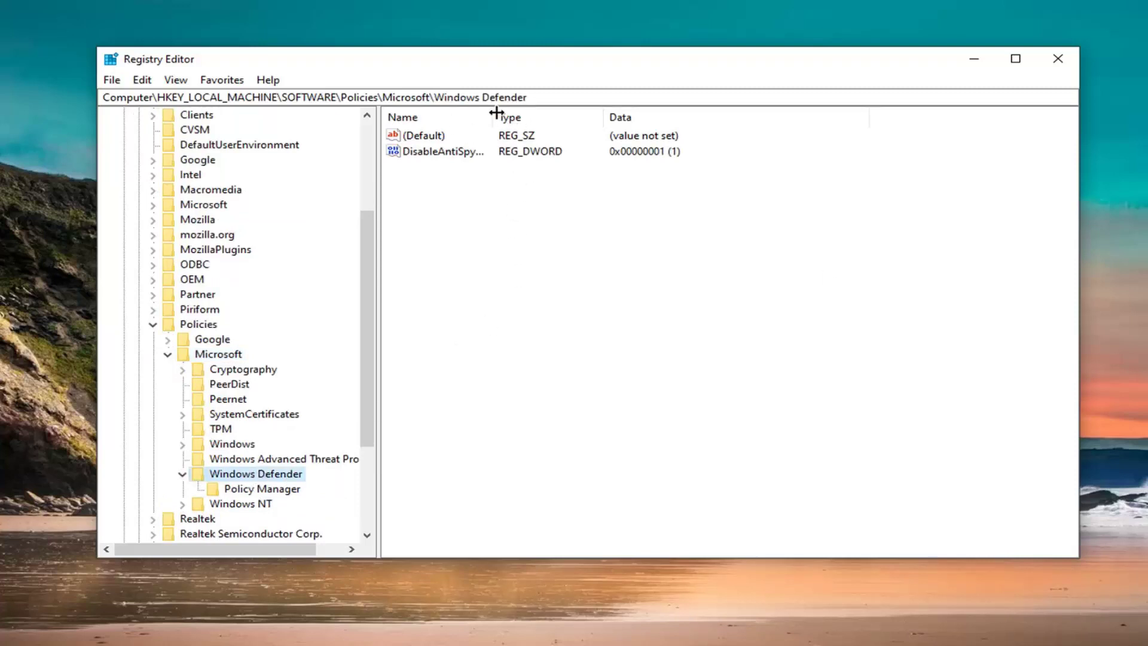
{"action": "left_click_drag", "start_coordinate": [495, 117], "coordinate": [563, 118]}
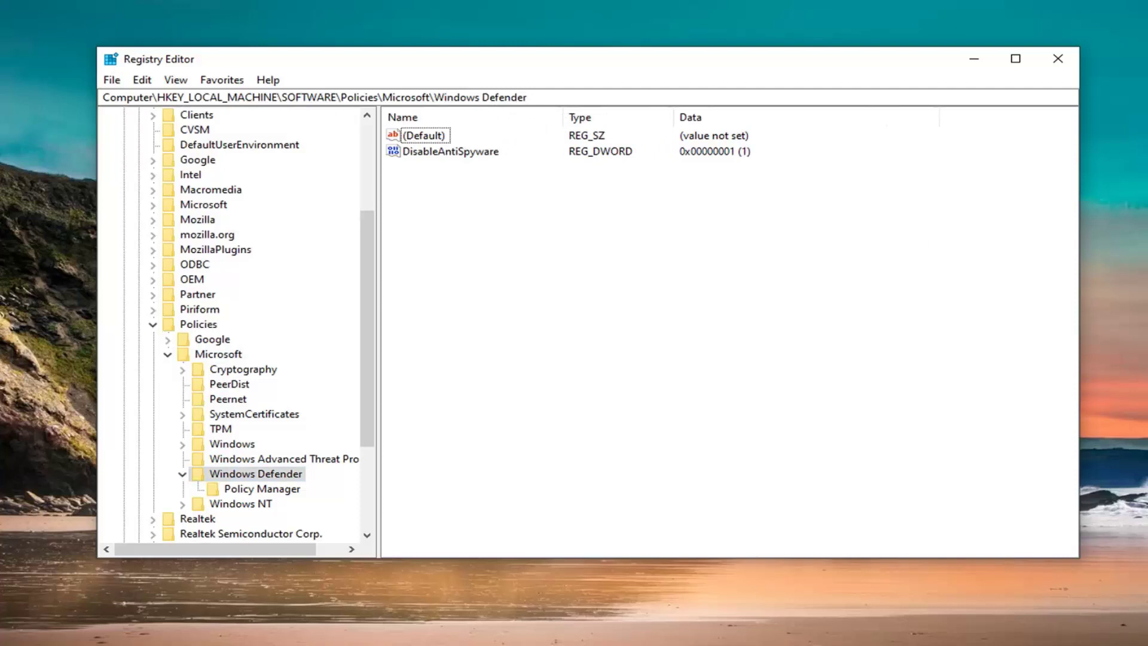
Change DisableAntiSpyware from 1 to 0, save it, and collapse the Microsoft branch
{"action": "double_click", "coordinate": [438, 153]}
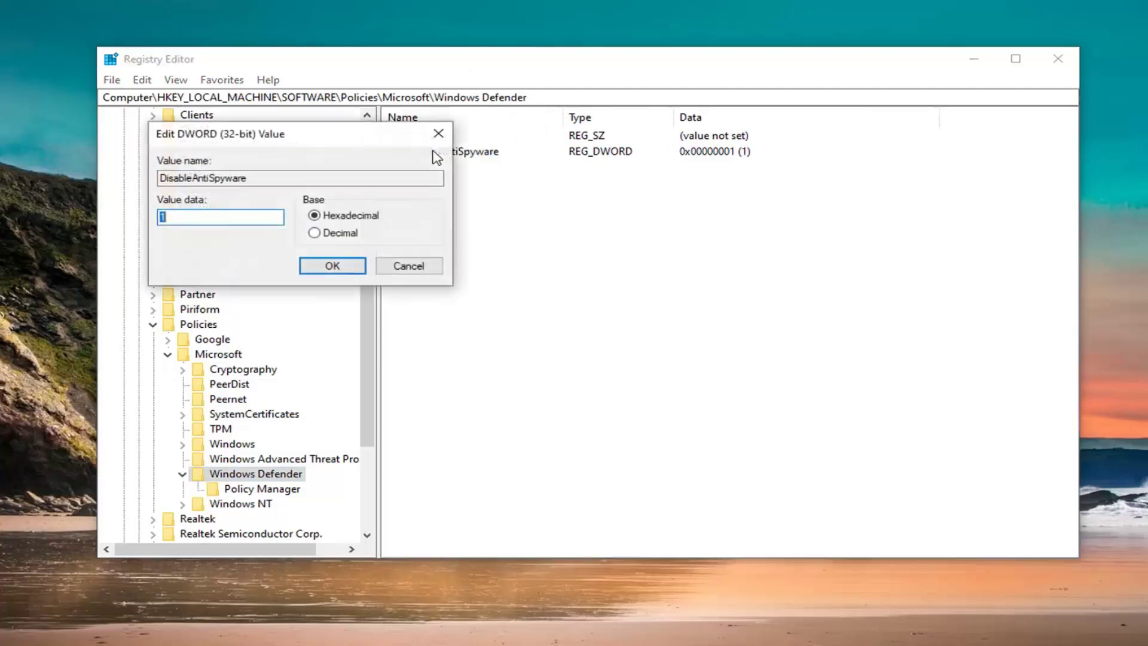
{"action": "left_click_drag", "start_coordinate": [308, 135], "coordinate": [494, 162]}
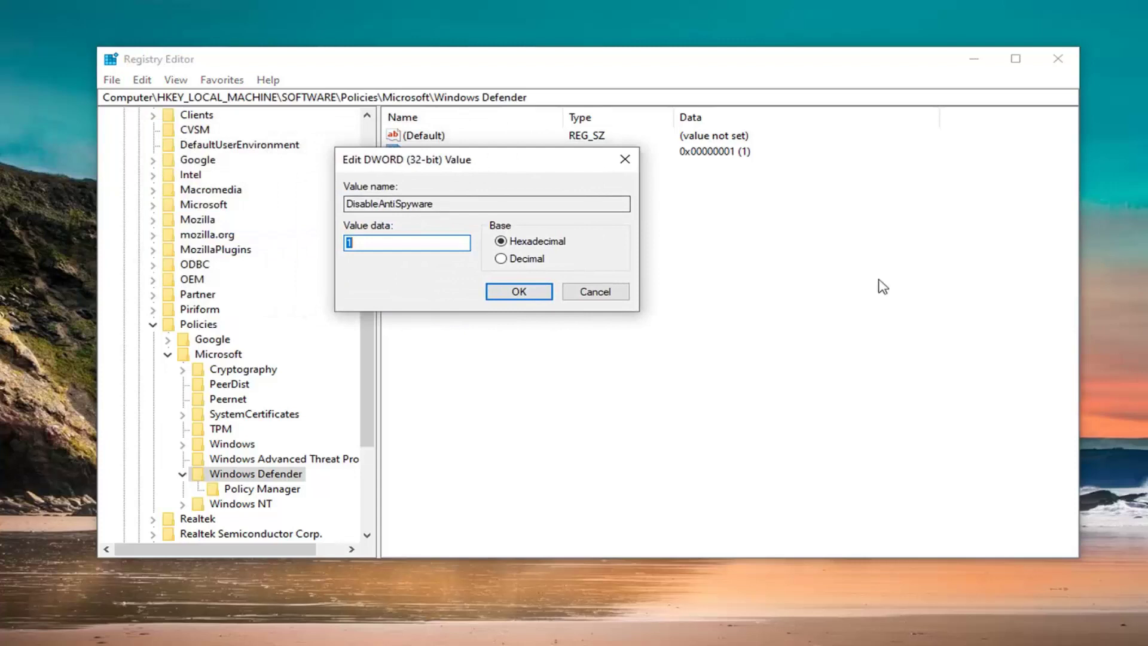
{"action": "key", "text": "BackSpace"}
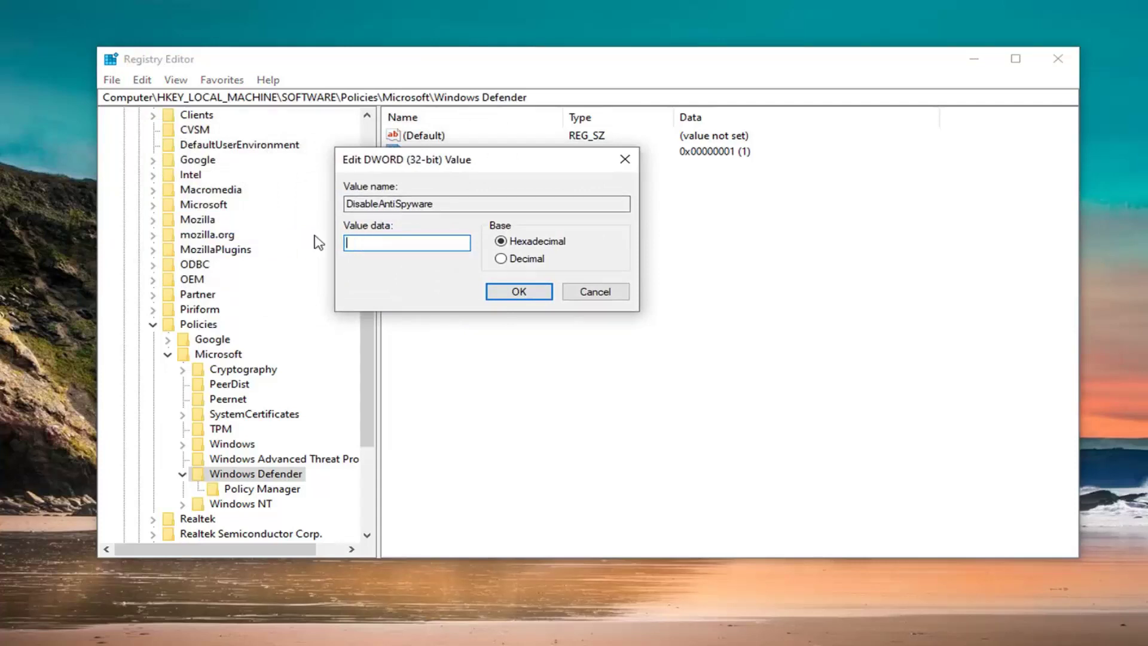
{"action": "type", "text": "0"}
{"action": "left_click", "coordinate": [518, 291]}
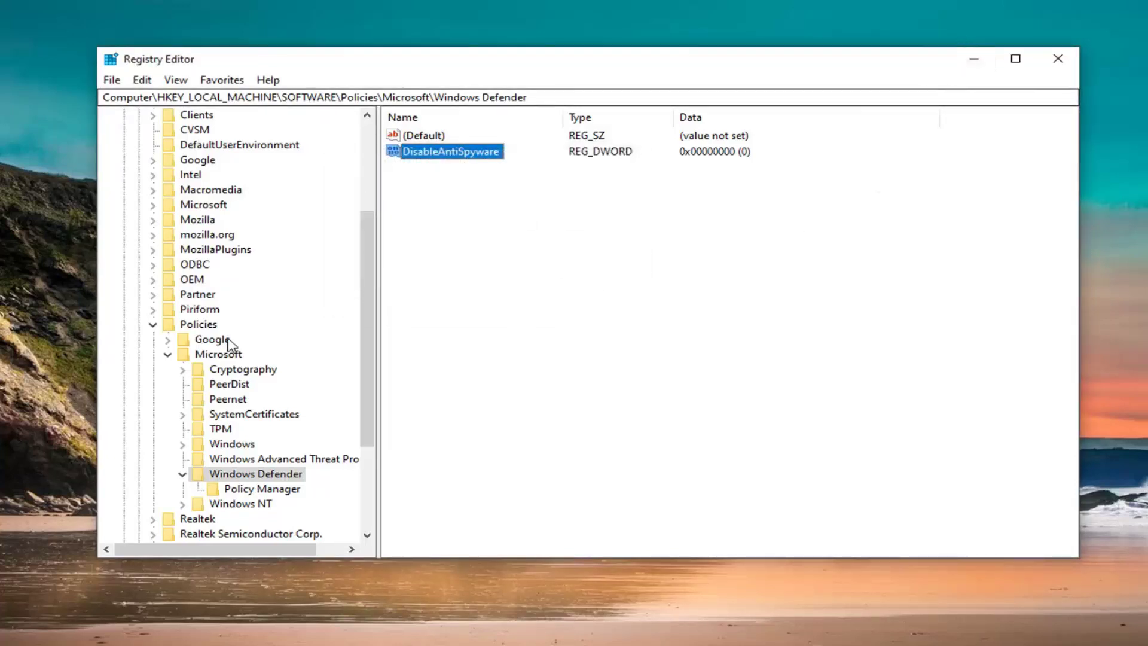
{"action": "left_click", "coordinate": [167, 354]}
Collapse the Policies, SOFTWARE and HKEY_LOCAL_MACHINE branches and close Registry Editor
{"action": "left_click", "coordinate": [153, 324]}
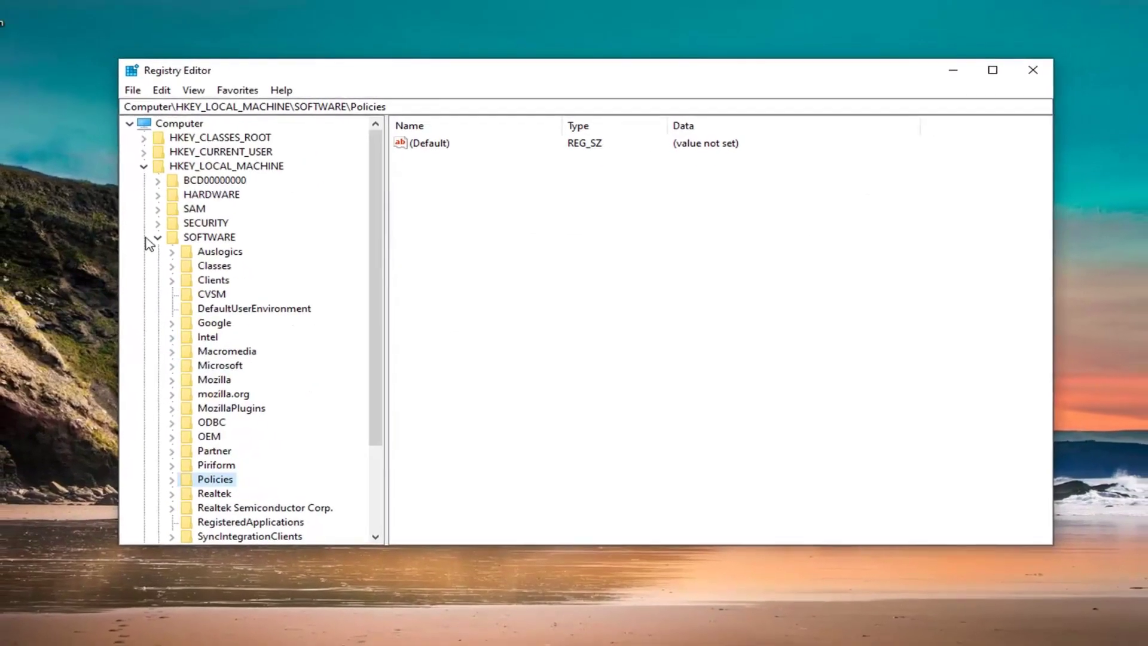
{"action": "left_click", "coordinate": [151, 234]}
{"action": "left_click", "coordinate": [152, 168]}
{"action": "left_click", "coordinate": [1022, 75]}
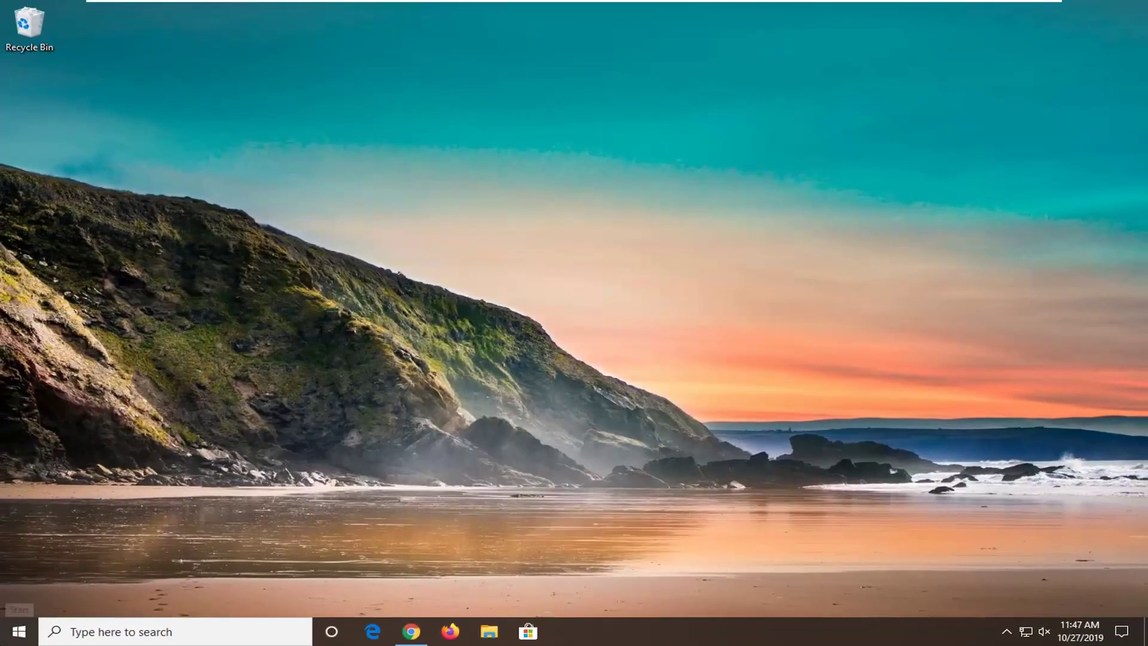
Launch Windows Security from a Start menu search
{"action": "left_click", "coordinate": [18, 632]}
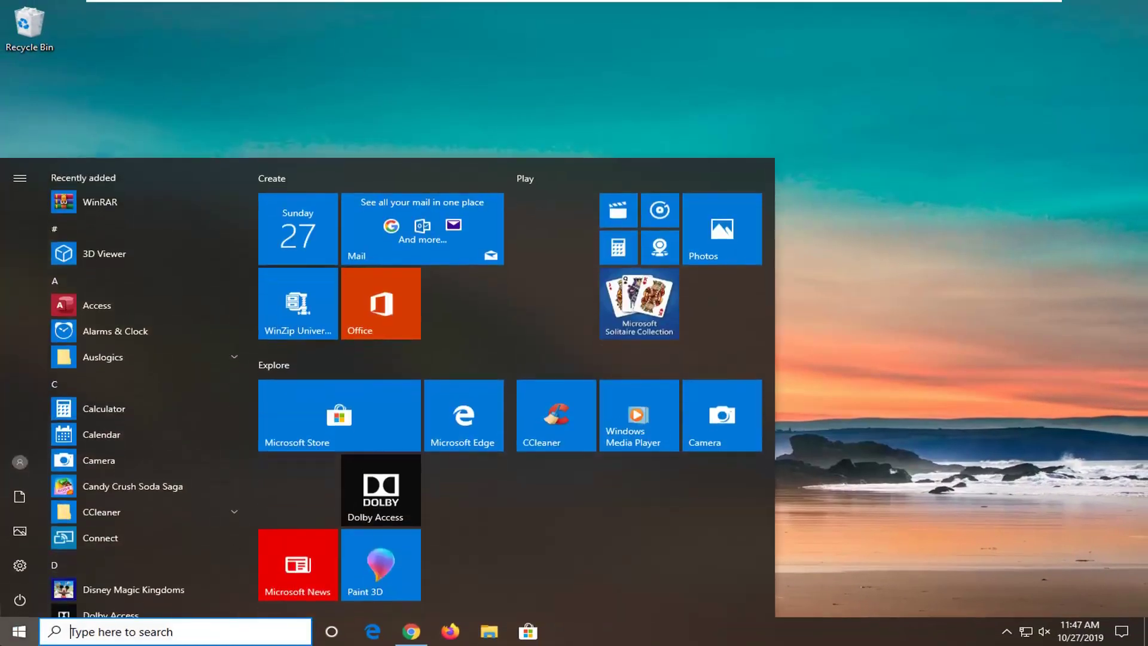
{"action": "type", "text": "windows de"}
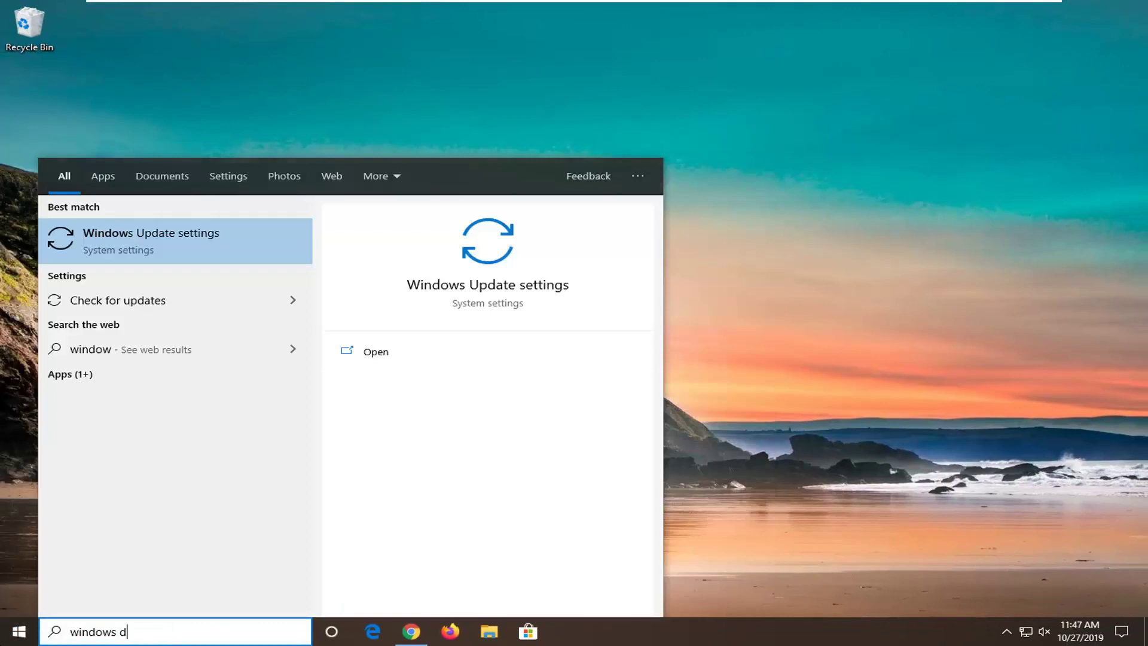
{"action": "left_click", "coordinate": [193, 236]}
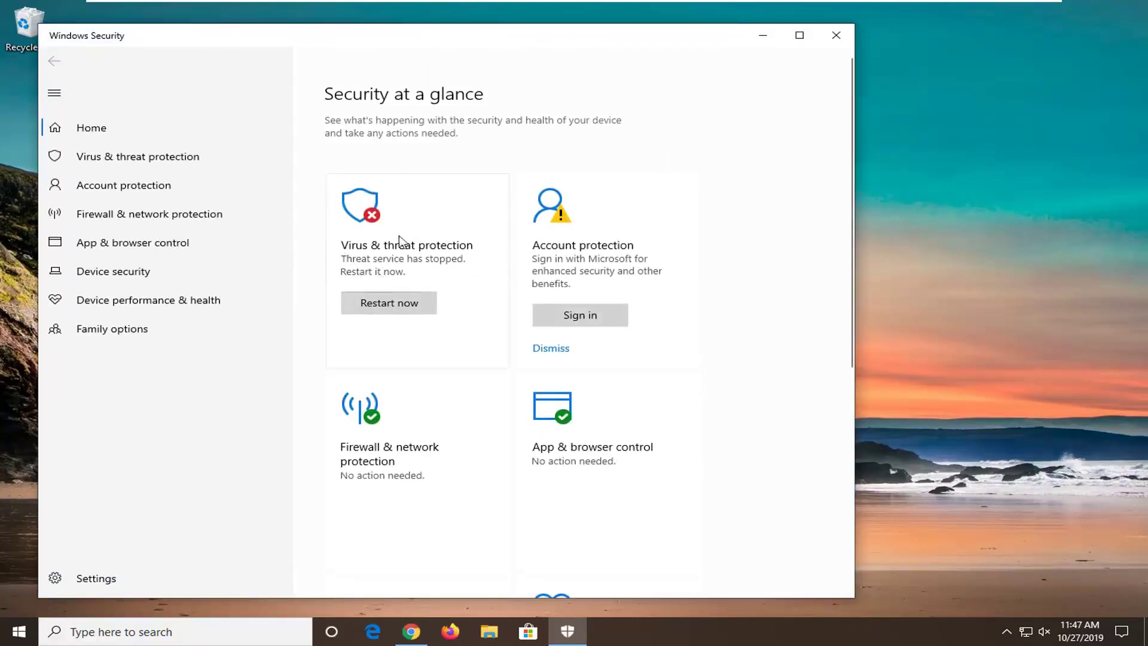
Centre the window, go into Virus & threat protection and restart the stopped threat service
{"action": "left_click_drag", "start_coordinate": [516, 35], "coordinate": [698, 53]}
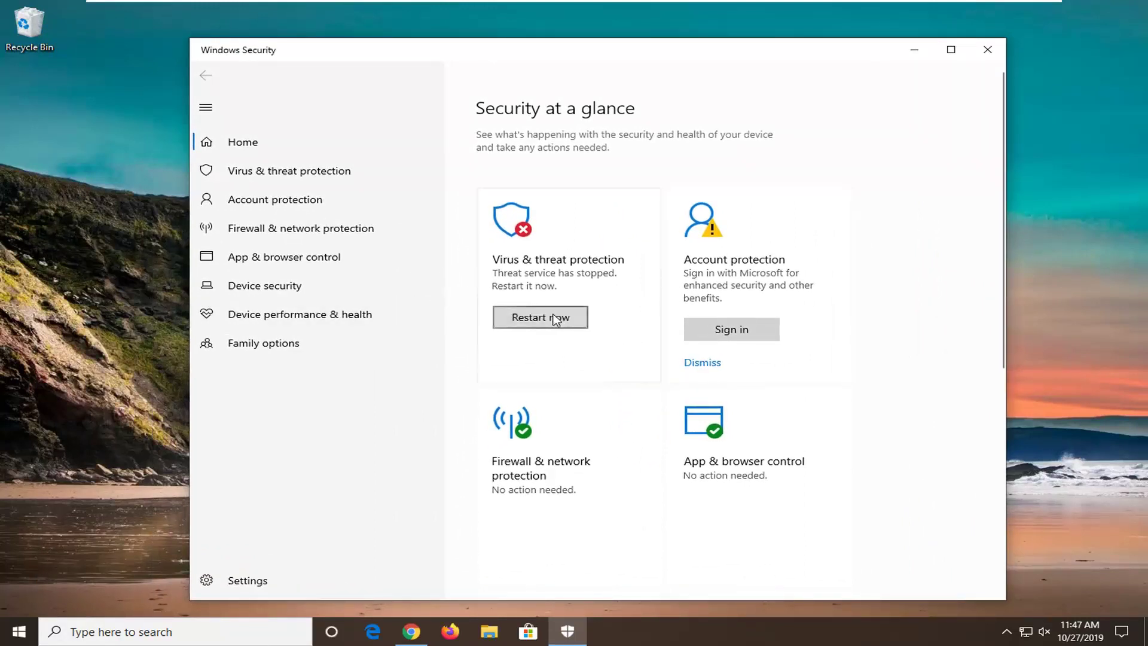
{"action": "left_click", "coordinate": [560, 237]}
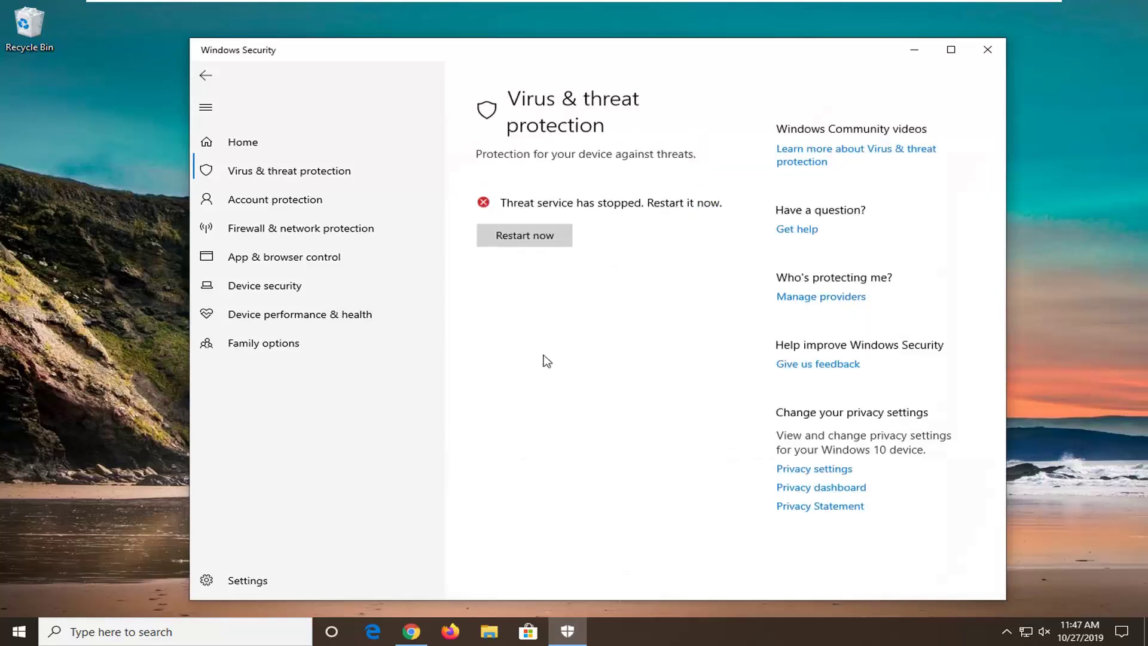
{"action": "left_click", "coordinate": [541, 234]}
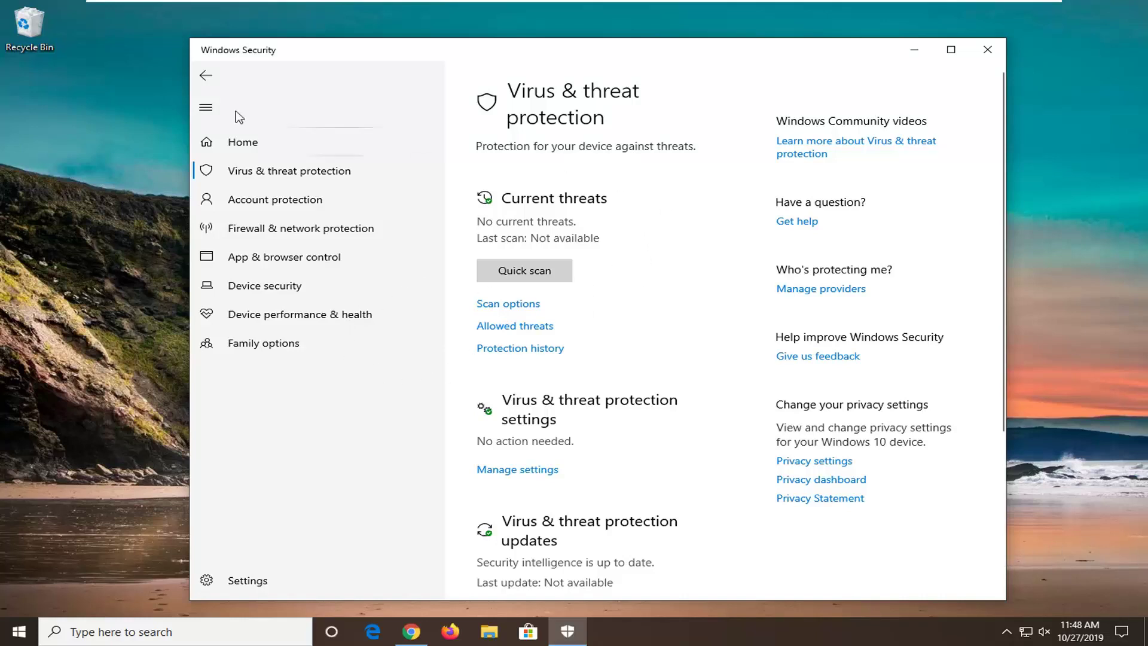
Return to Home and dismiss the OneDrive recovery and Microsoft account sign-in suggestions
{"action": "left_click", "coordinate": [204, 79]}
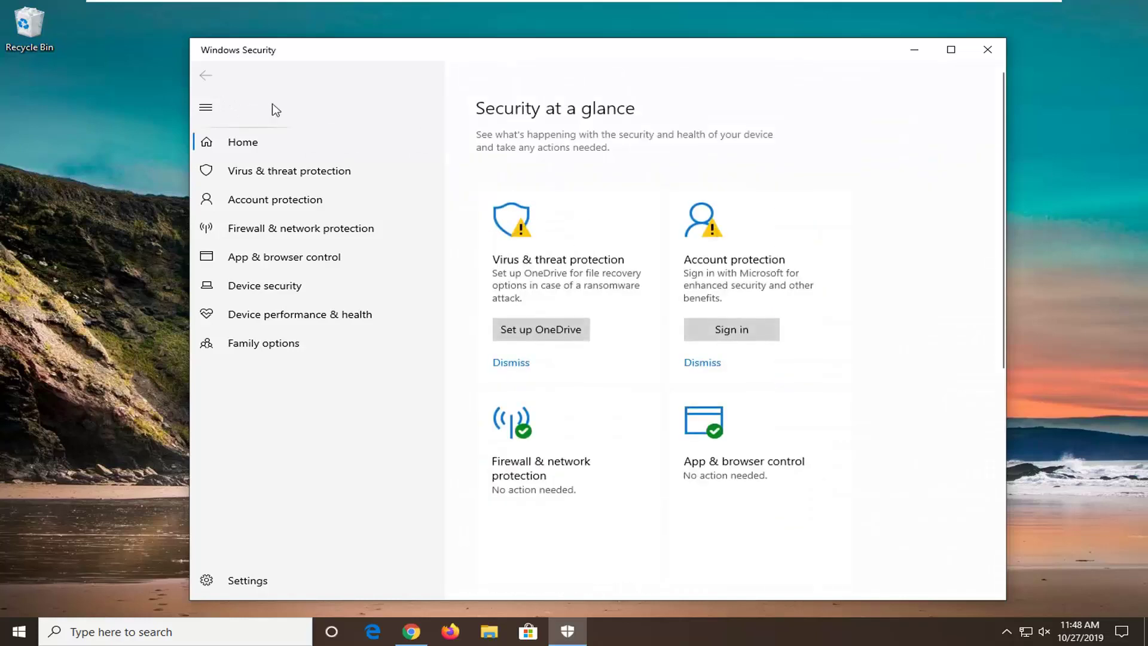
{"action": "left_click", "coordinate": [513, 364]}
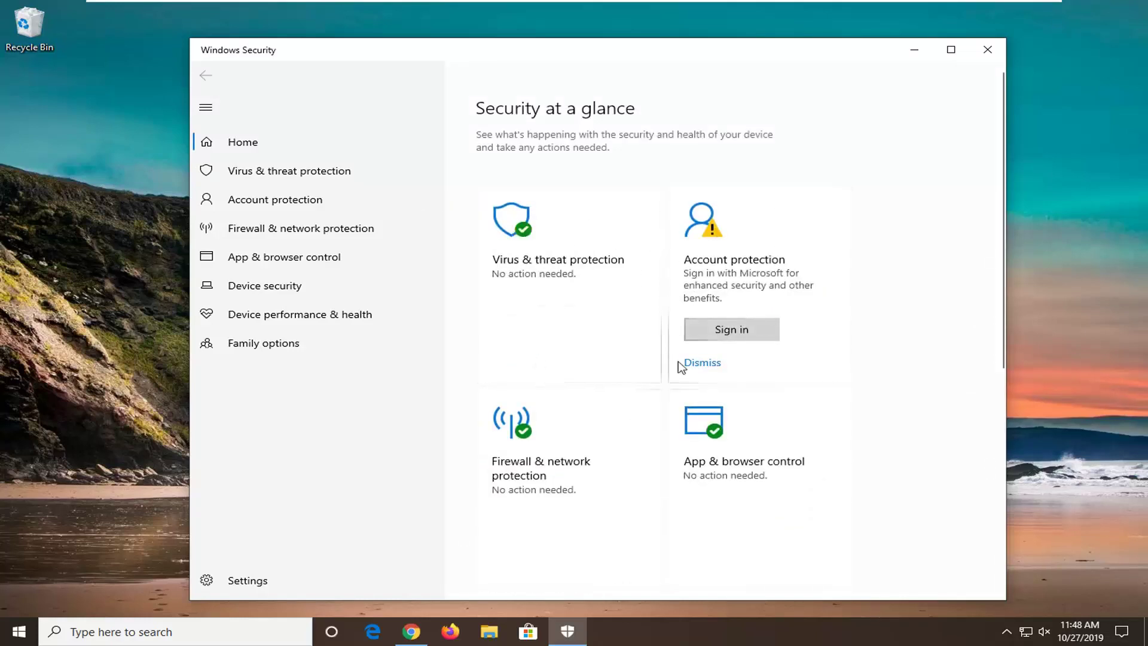
{"action": "left_click", "coordinate": [702, 363]}
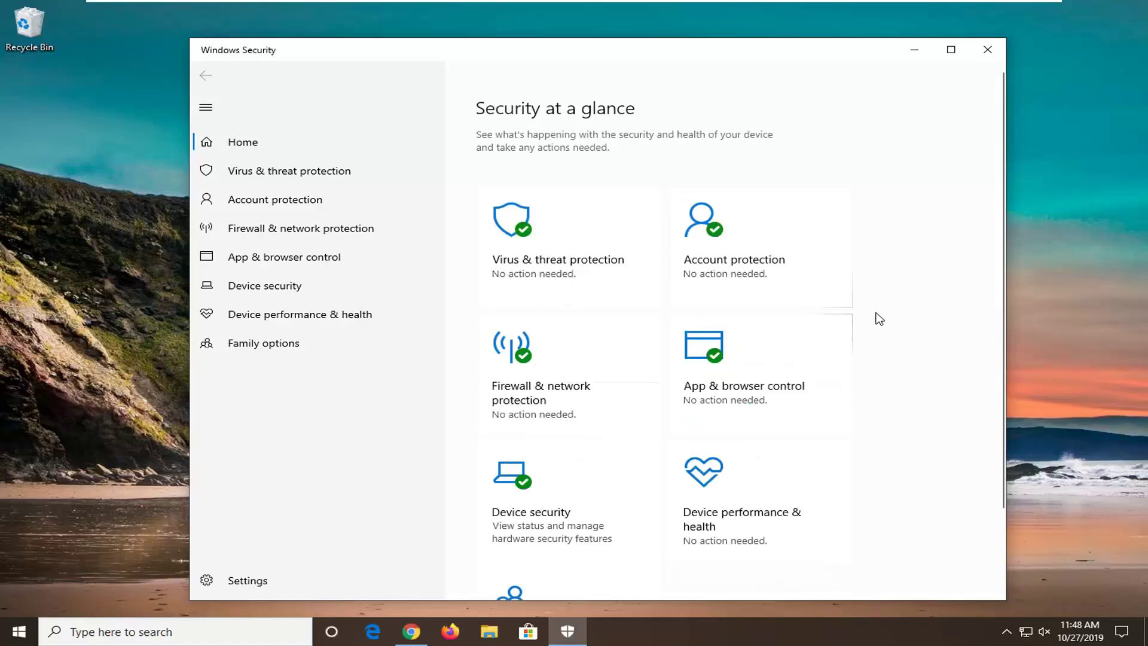